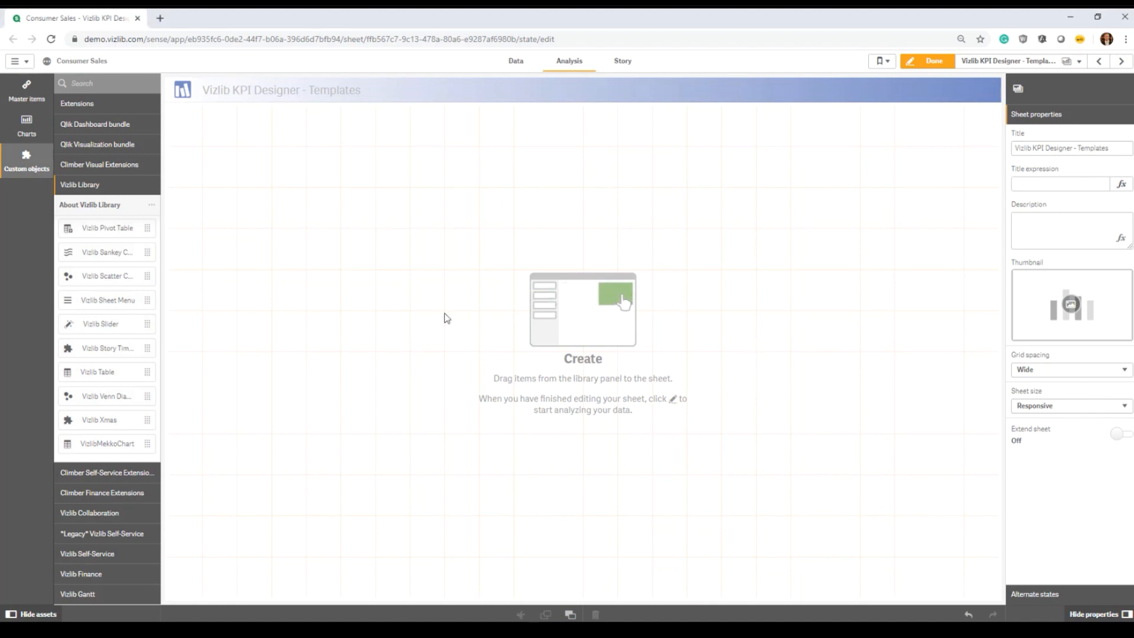
# Search the custom objects for KPI and place the Vizlib KPI Designer on the empty sheet
pyautogui.click(99, 86)
pyautogui.write('KPI')
pyautogui.moveTo(116, 230); pyautogui.dragTo(600, 380)
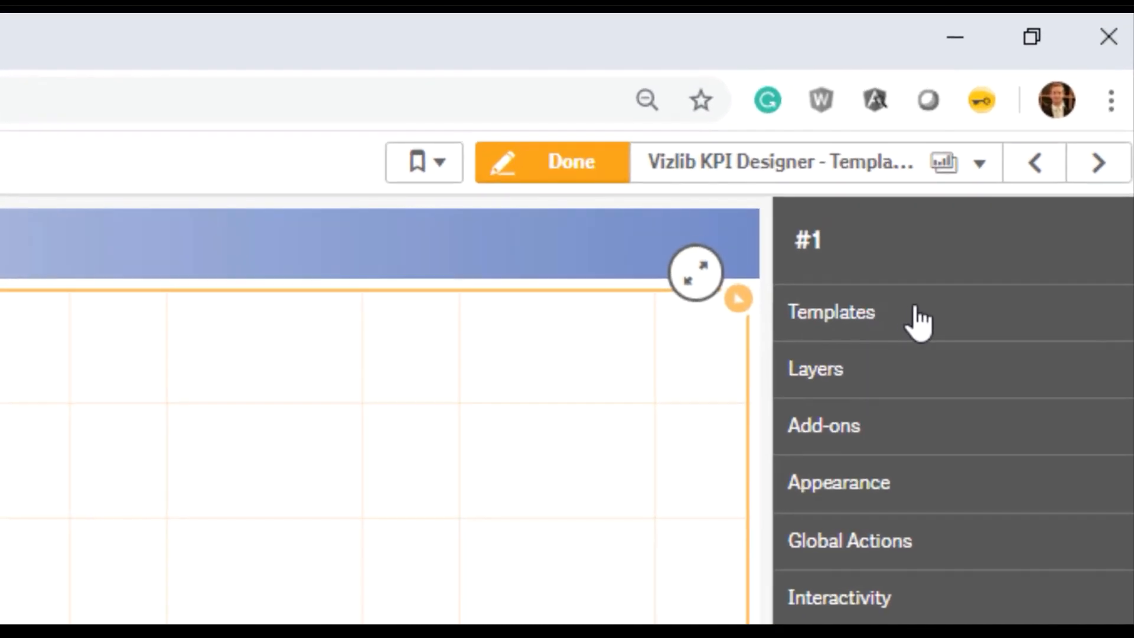
# Add a first layer of type Text to the KPI Designer object
pyautogui.click(815, 368)
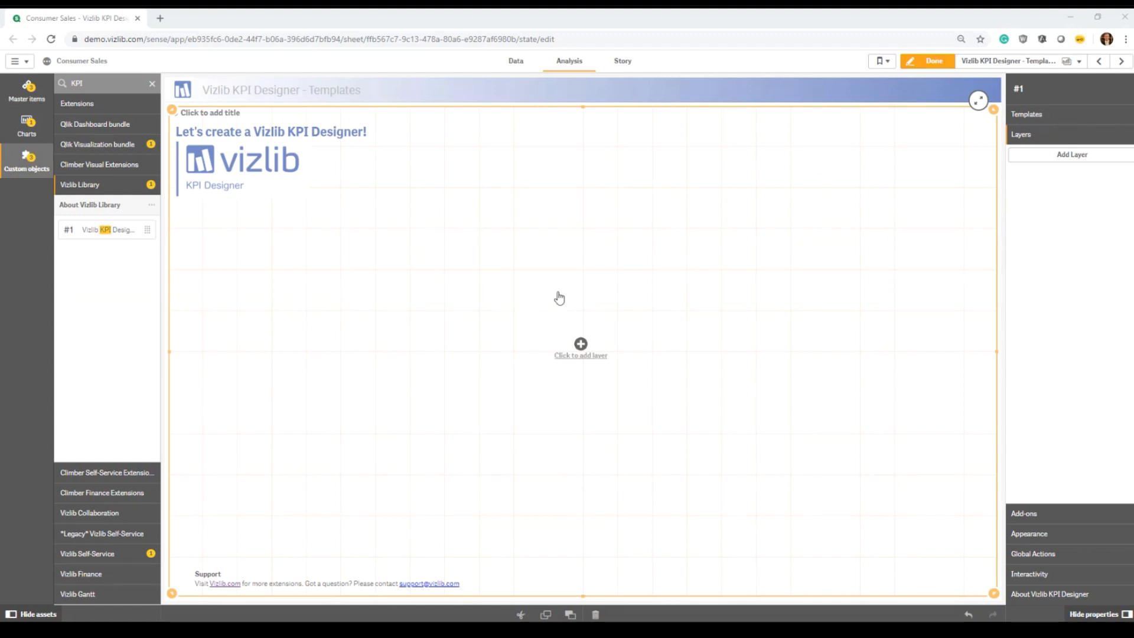
pyautogui.click(578, 357)
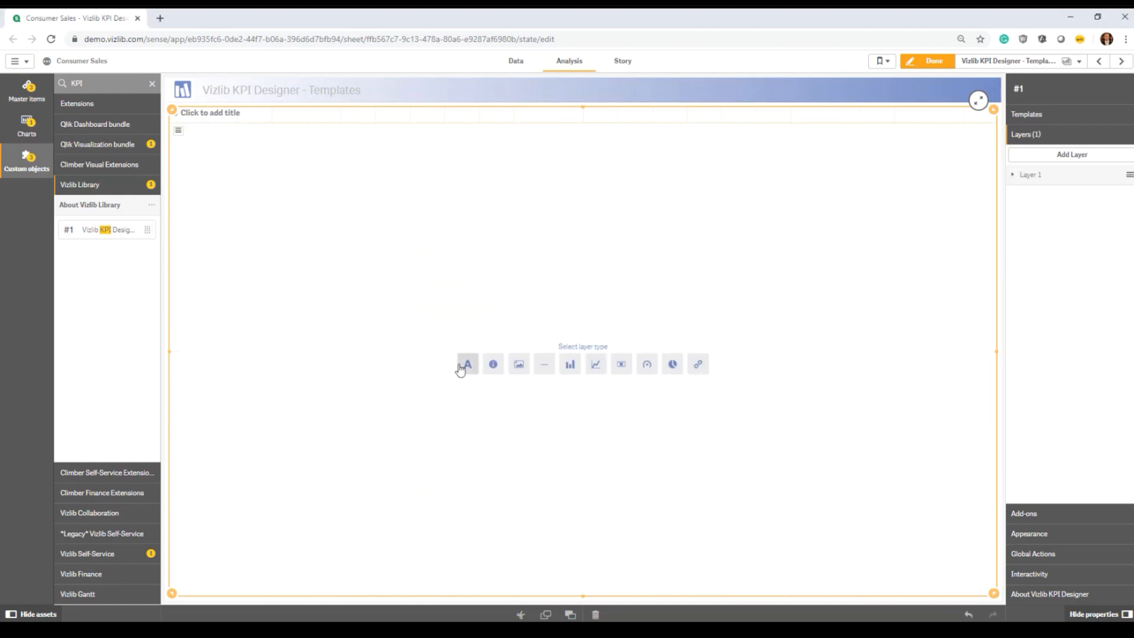
pyautogui.click(464, 366)
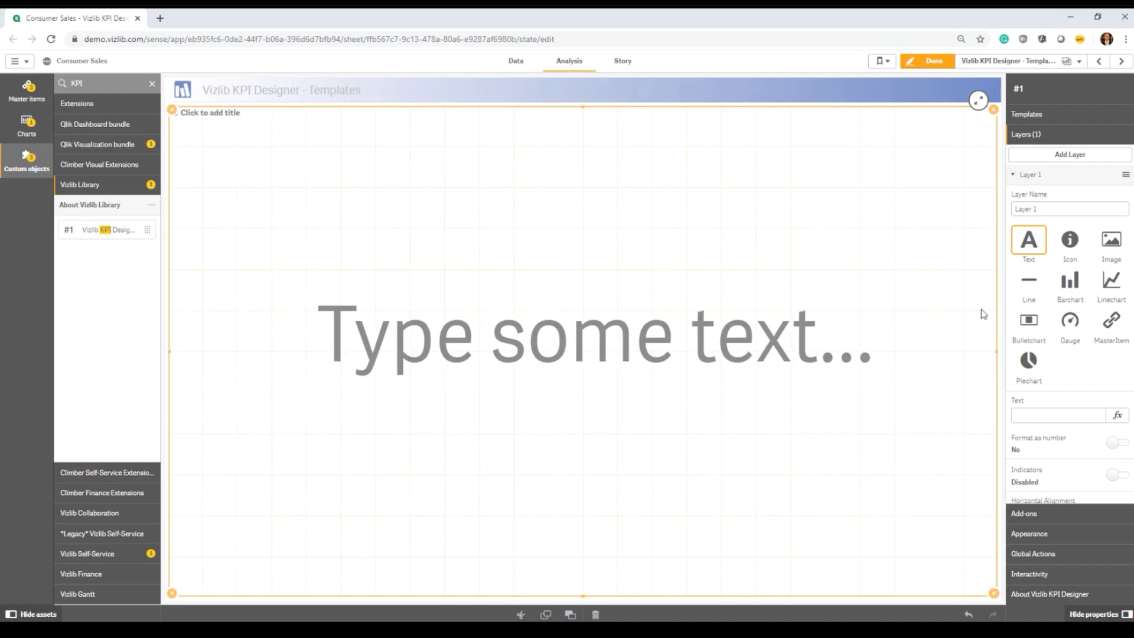
pyautogui.click(1040, 175)
# Look through the KPI Designer's template gallery, covering the Vizlib templates, those published in Demo ltd. and the personal ones
pyautogui.click(1045, 115)
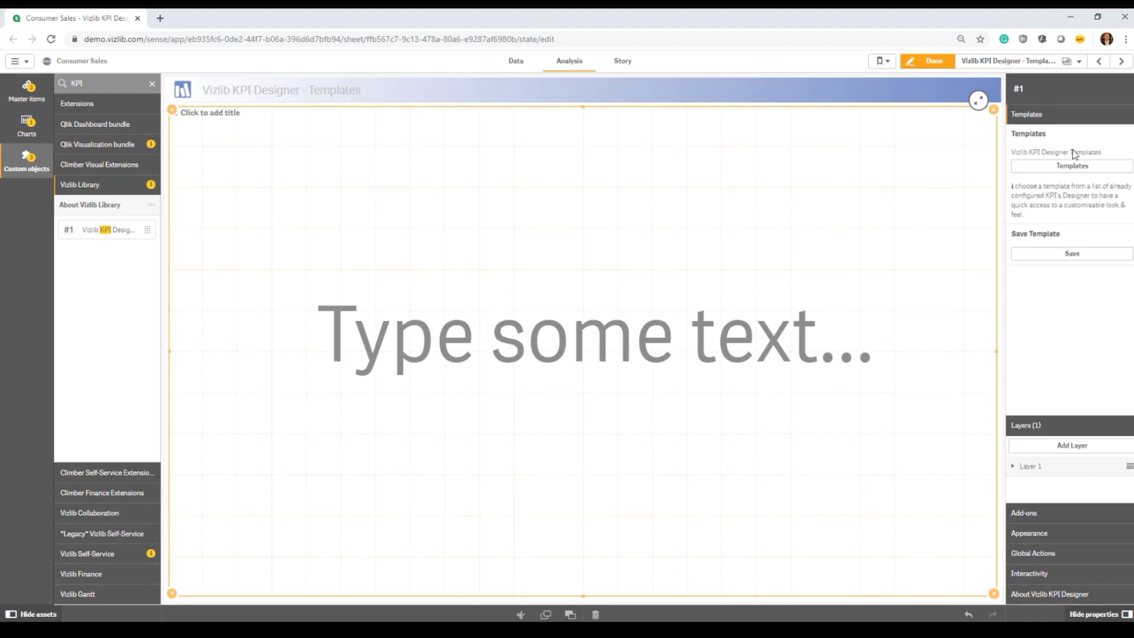
pyautogui.click(1070, 168)
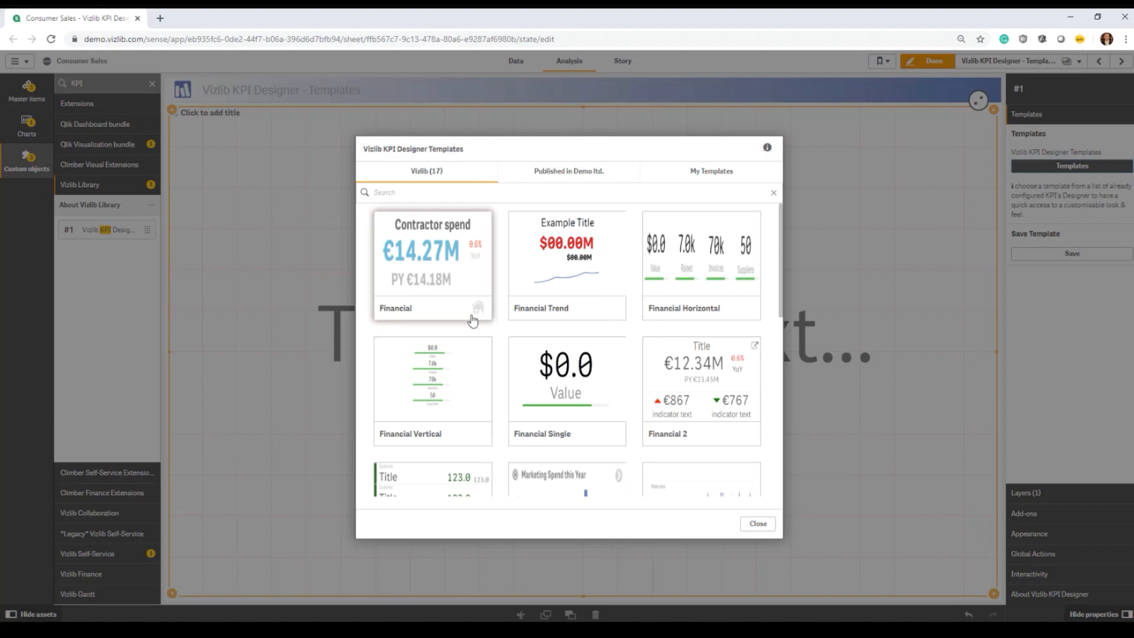
pyautogui.scroll(-10, 508, 308)
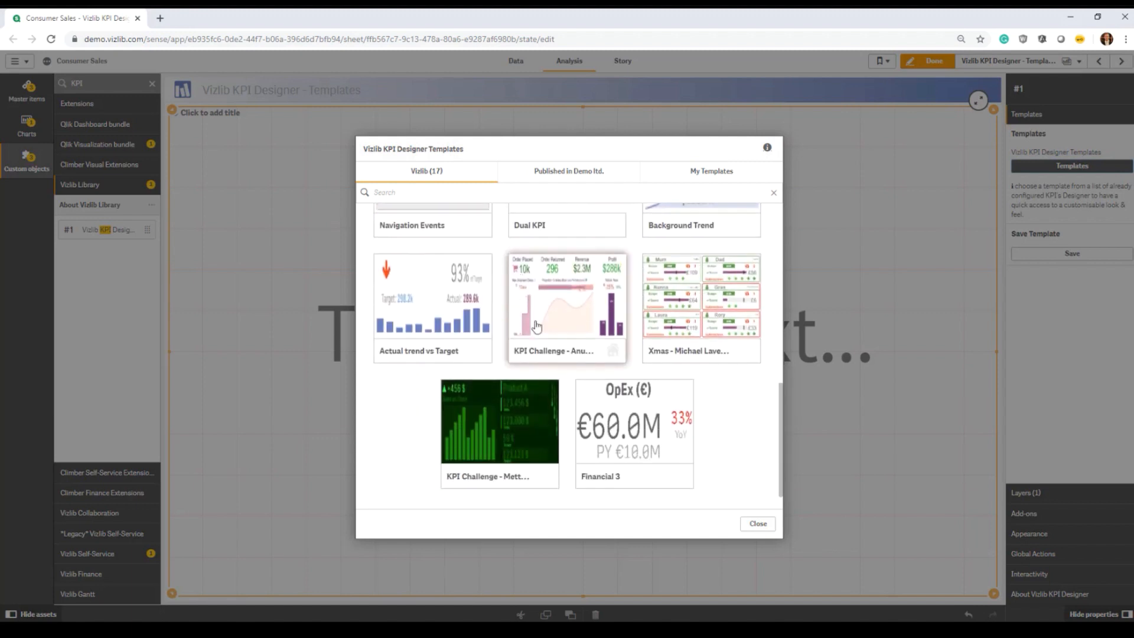
pyautogui.scroll(7, 669, 419)
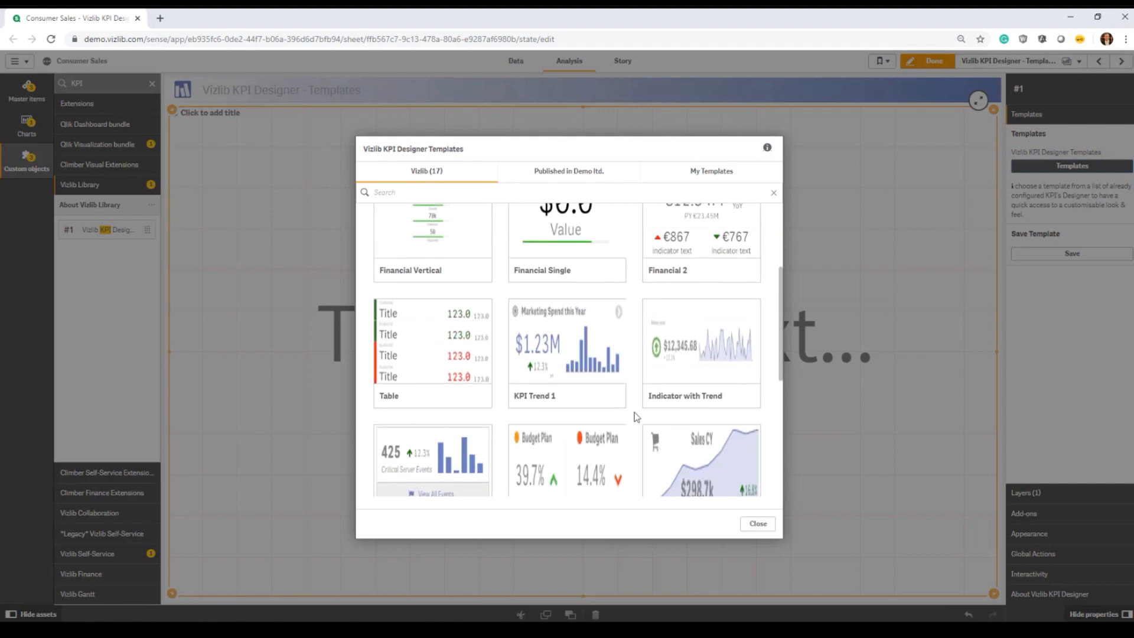
pyautogui.scroll(3, 633, 409)
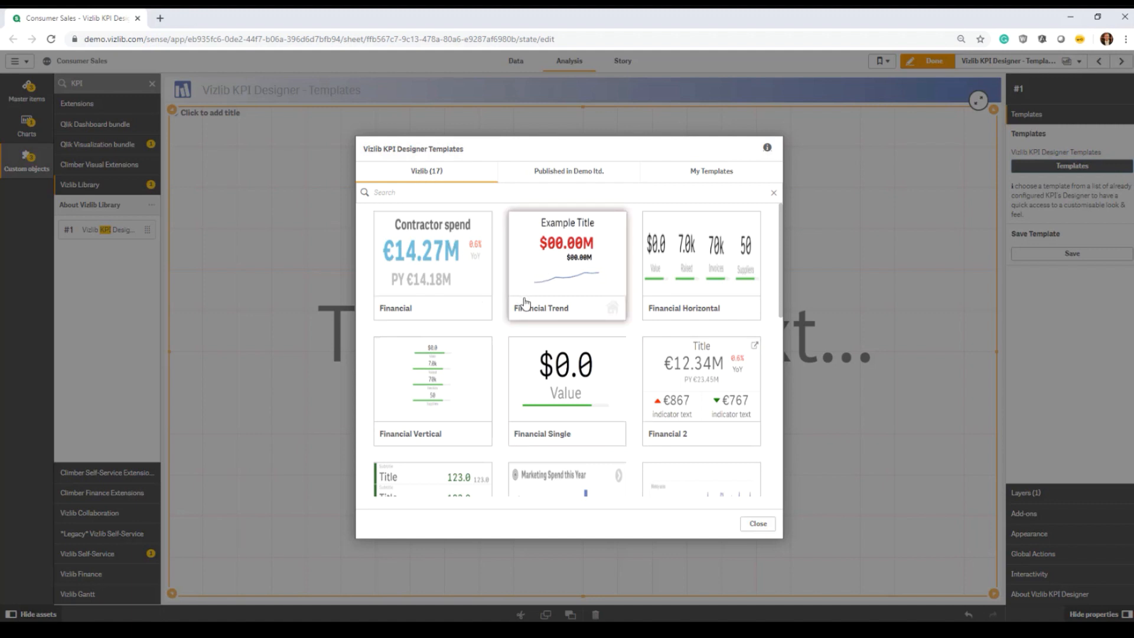
pyautogui.scroll(-2, 567, 289)
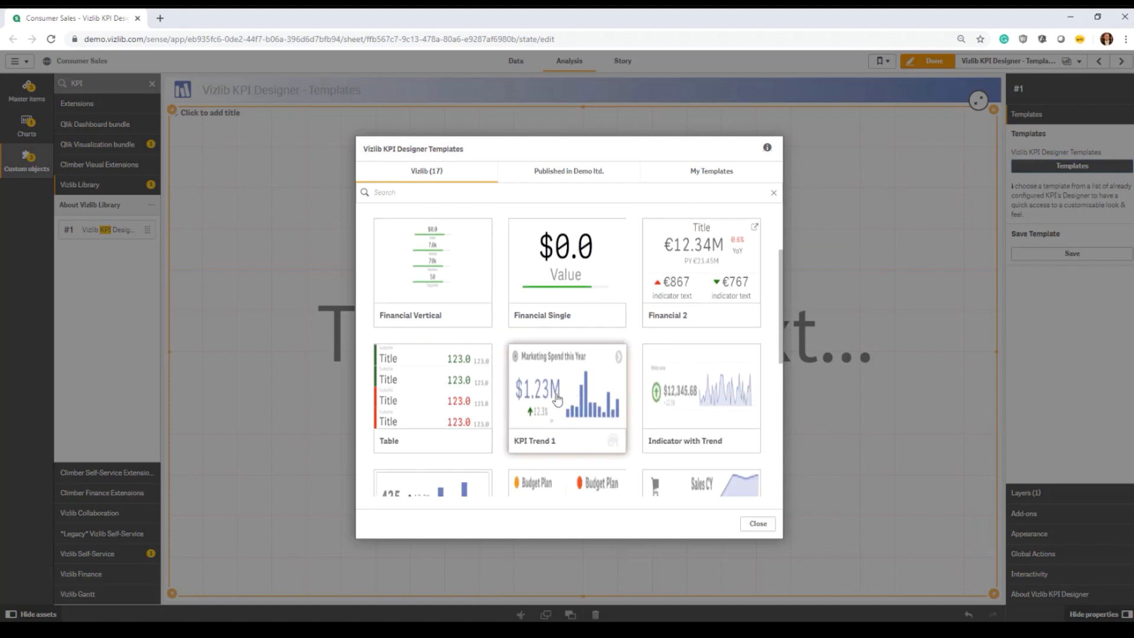
pyautogui.click(554, 177)
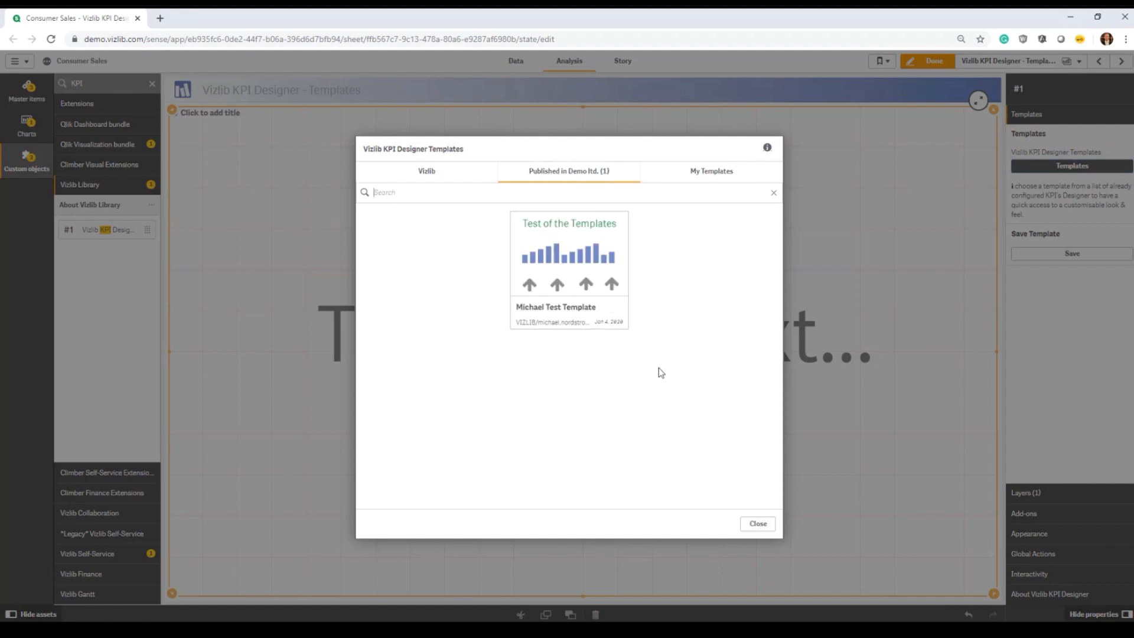
pyautogui.click(678, 177)
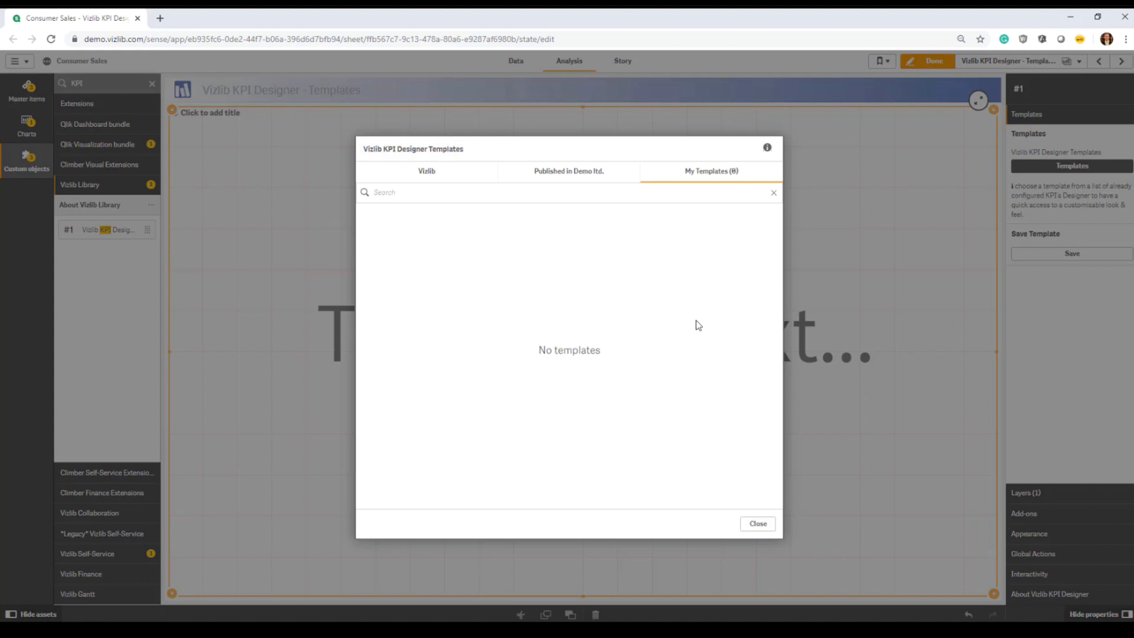
pyautogui.click(426, 172)
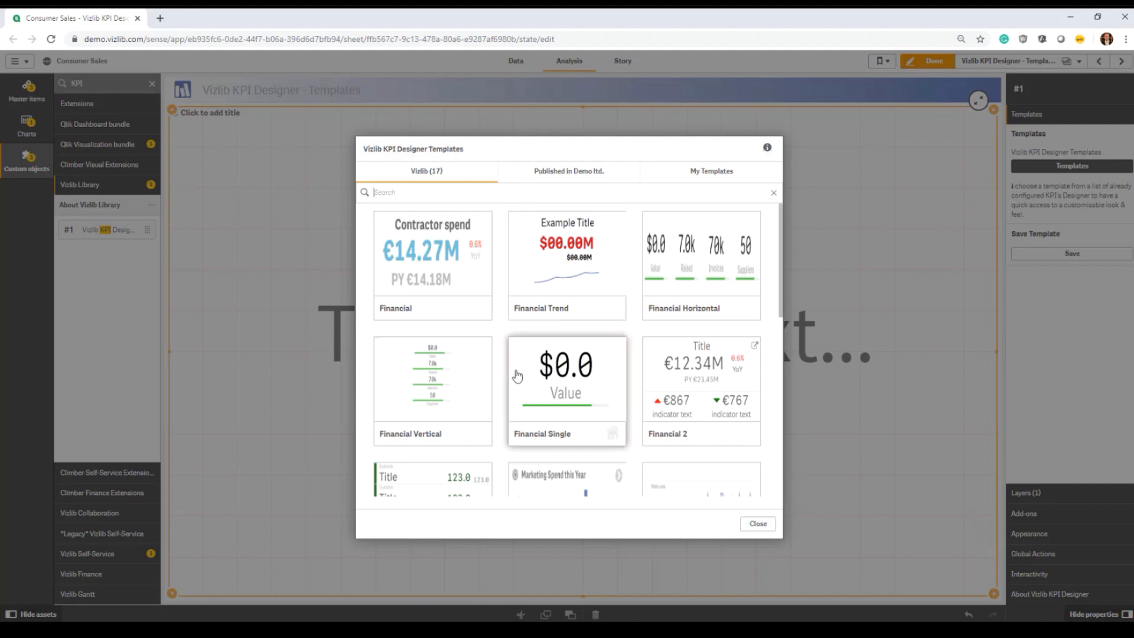
pyautogui.scroll(-5, 517, 375)
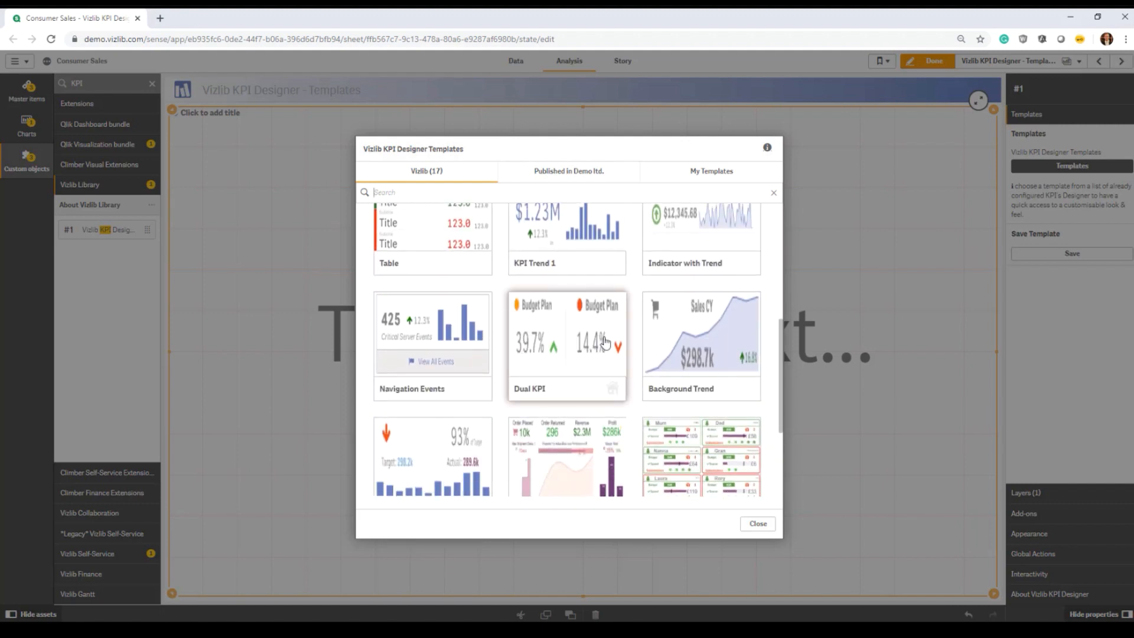
pyautogui.scroll(1, 691, 378)
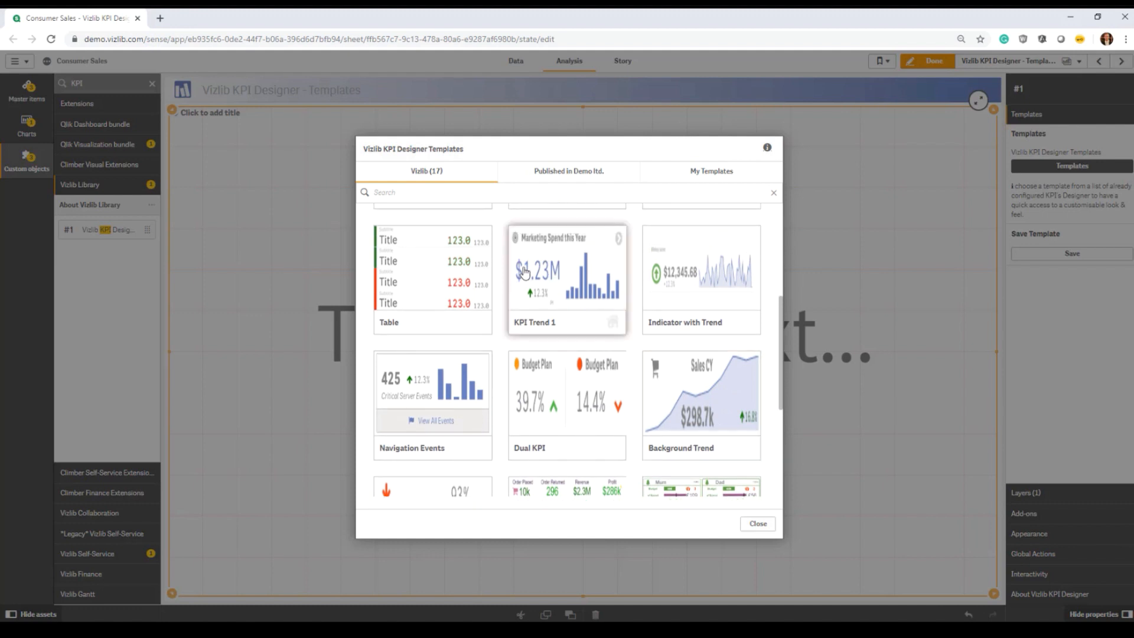
pyautogui.click(700, 275)
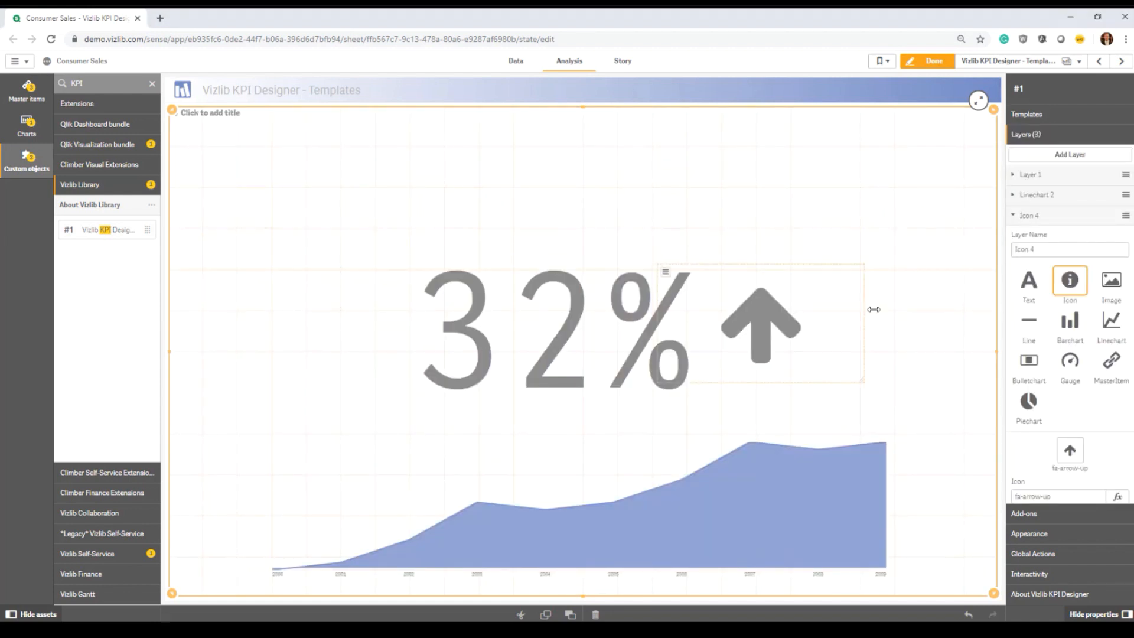
# Add a Bulletchart layer and position it above the 32% figure and the arrow icon
pyautogui.click(1031, 223)
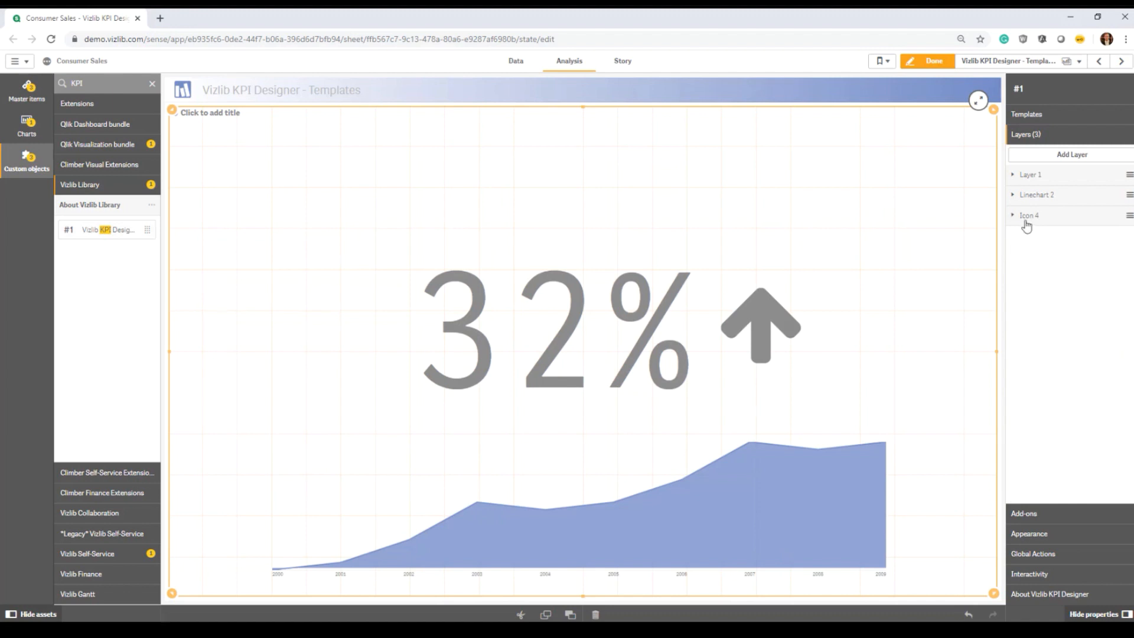
pyautogui.click(1026, 223)
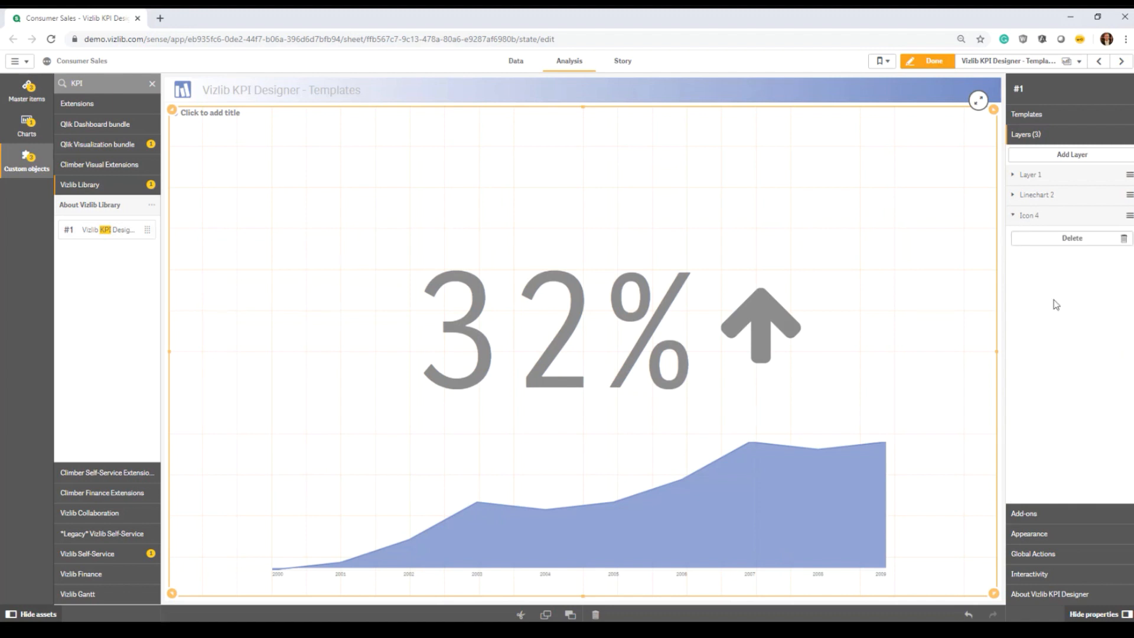
pyautogui.click(1058, 156)
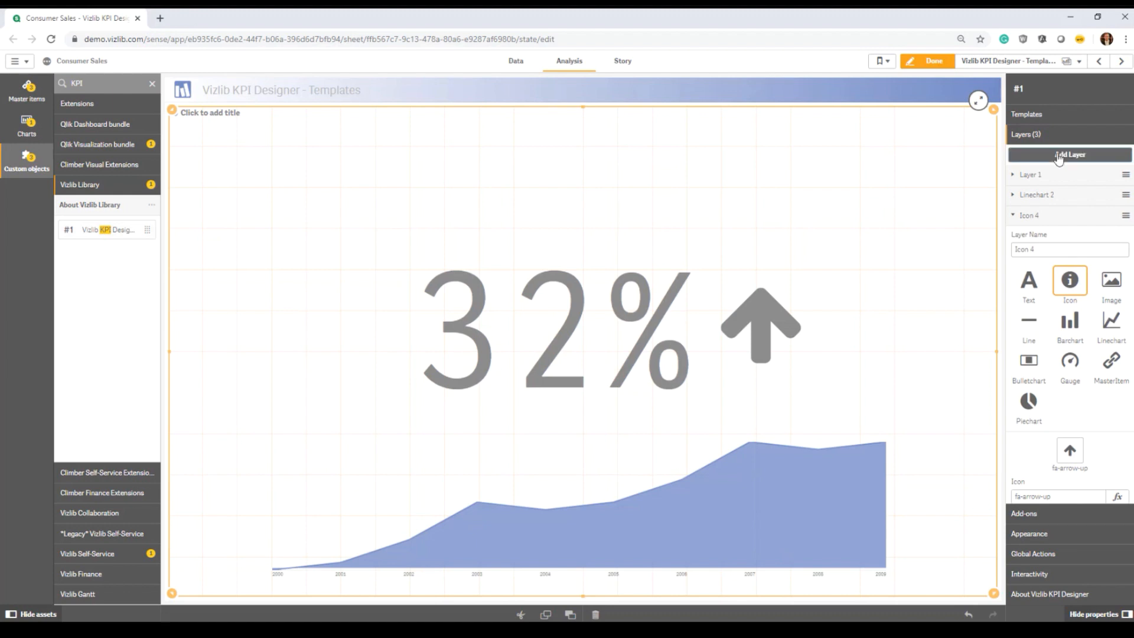
pyautogui.click(1028, 384)
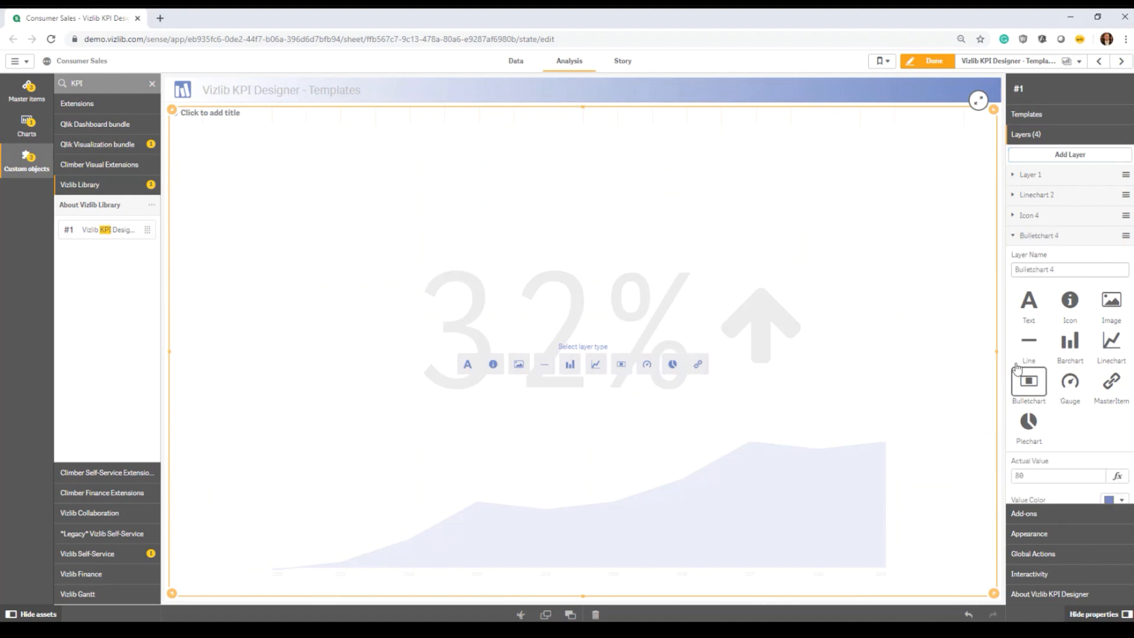
pyautogui.moveTo(632, 193); pyautogui.dragTo(733, 214)
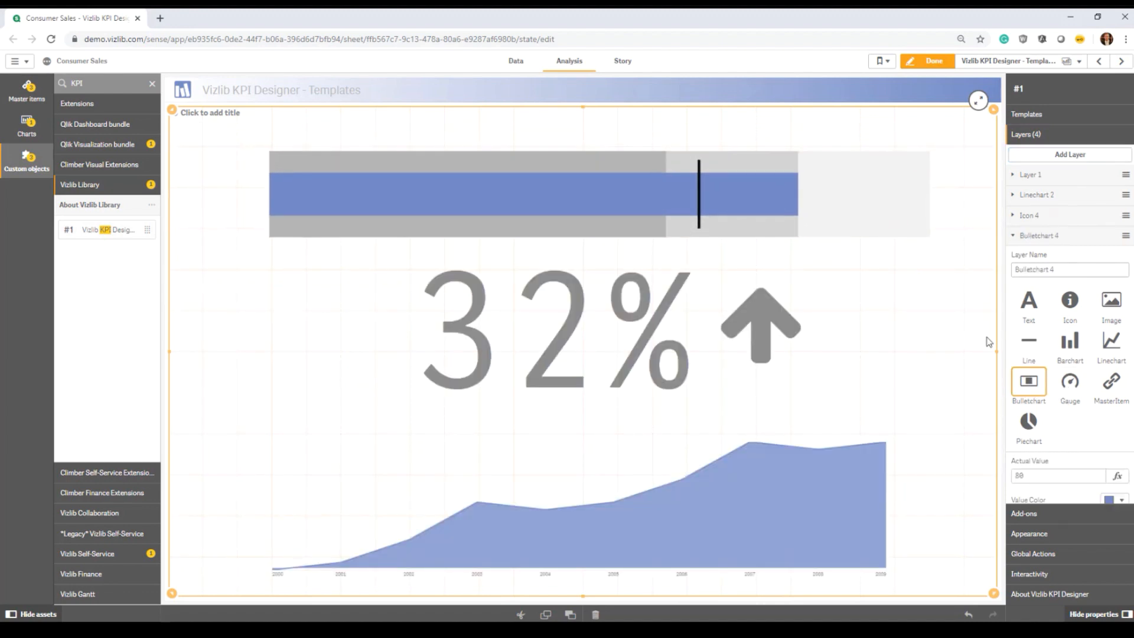
# Save the KPI design as a template, using the current view as thumbnail and a title containing the author's first name
pyautogui.click(1026, 116)
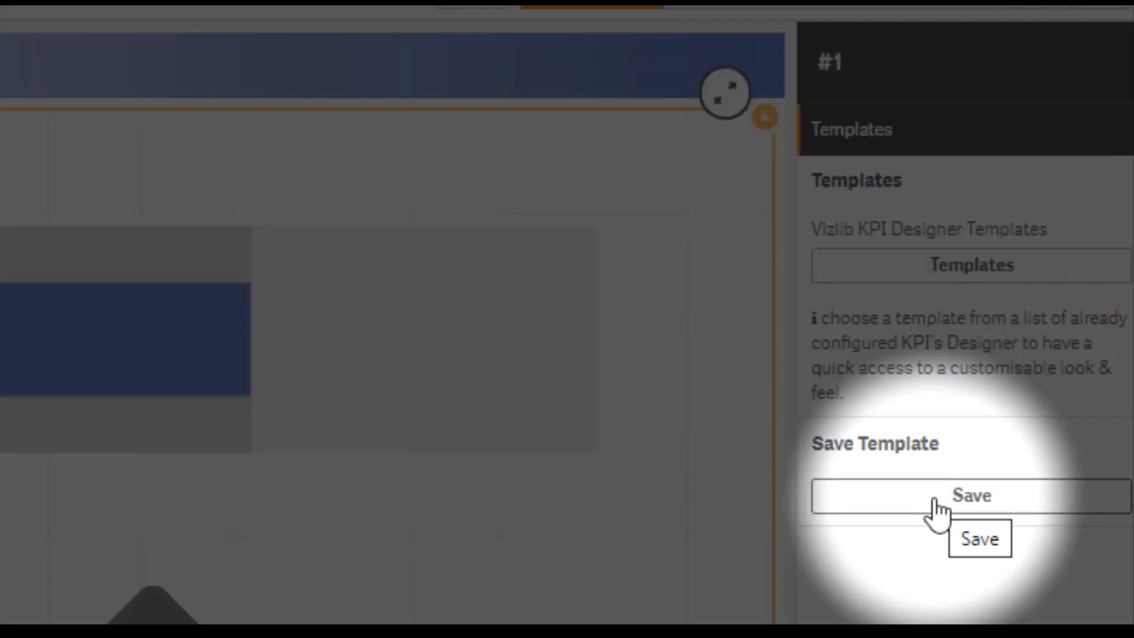
pyautogui.click(935, 504)
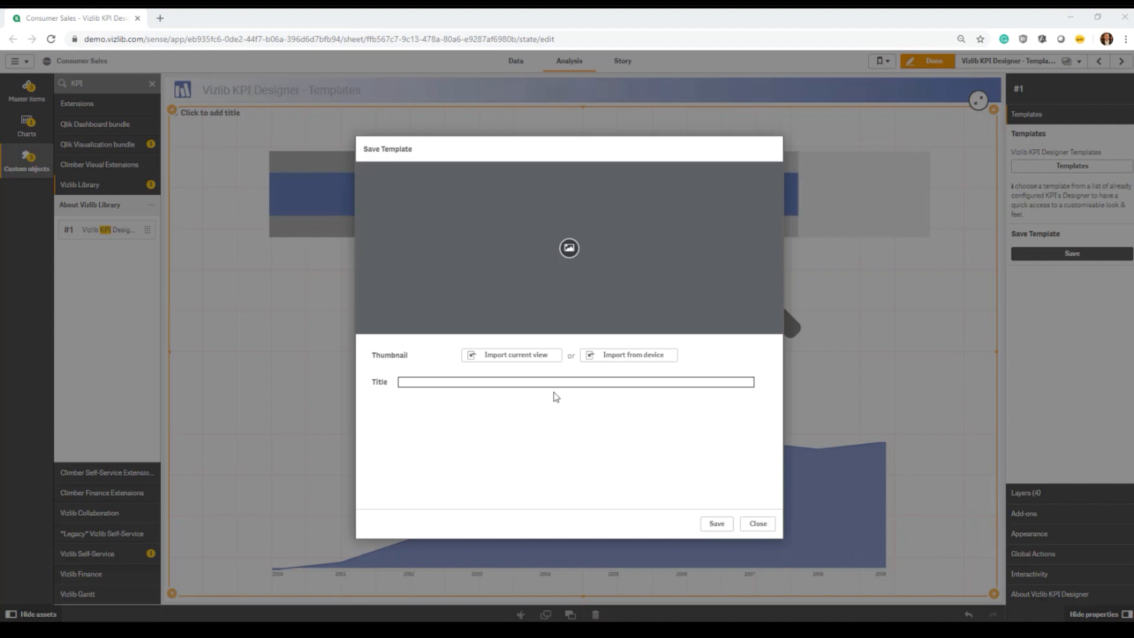
pyautogui.click(452, 383)
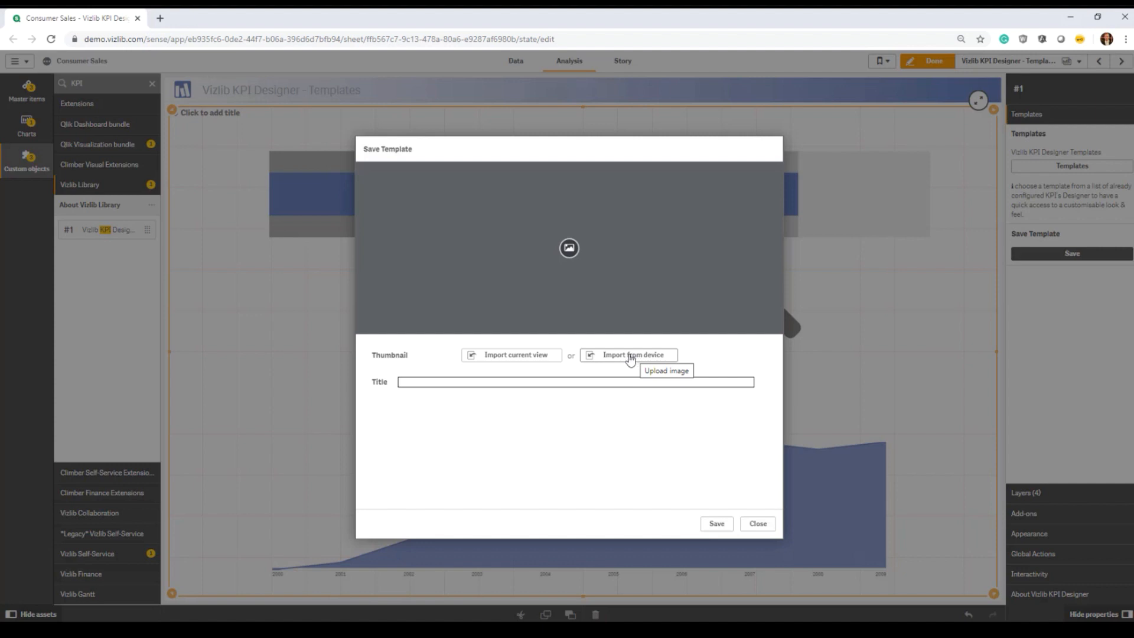
pyautogui.click(497, 358)
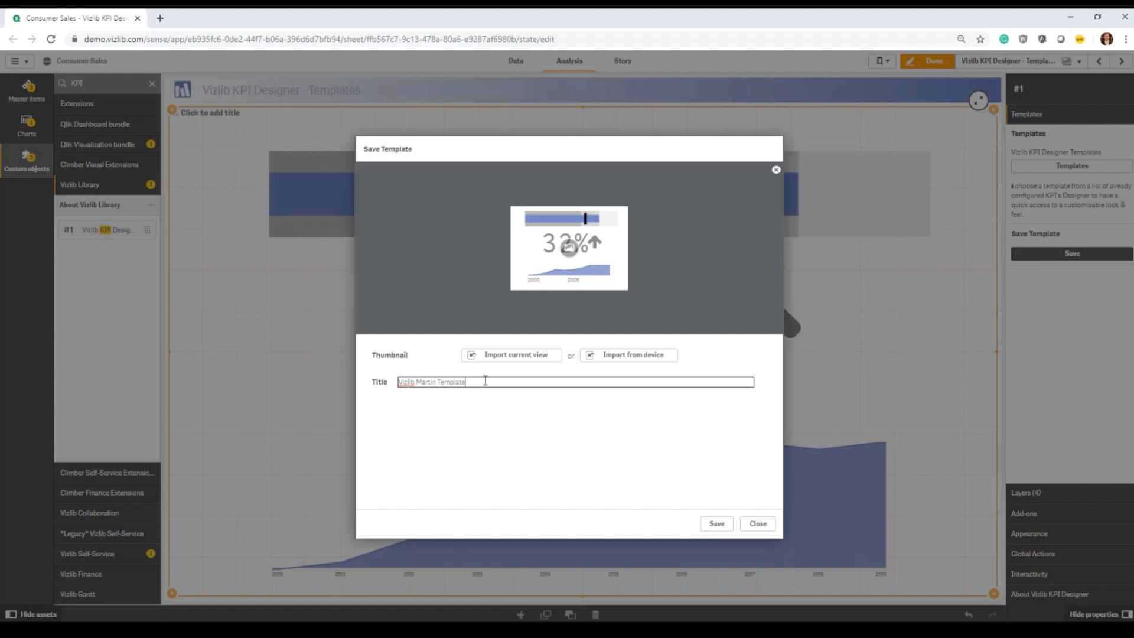
pyautogui.click(716, 524)
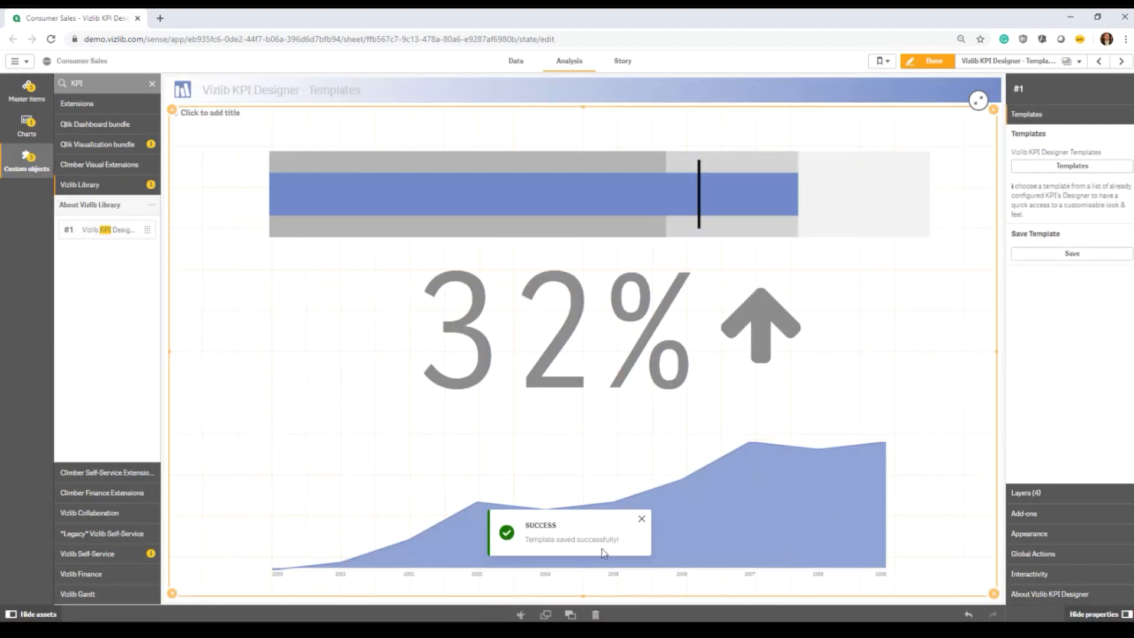
# Check the personal templates in the gallery for the newly saved template
pyautogui.click(1053, 170)
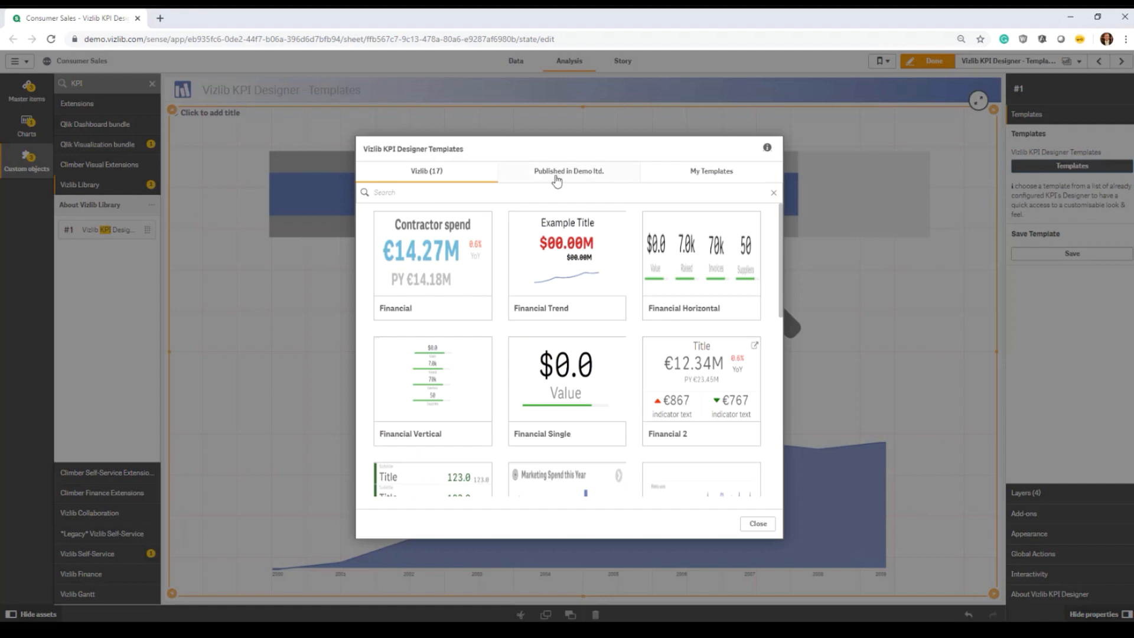
pyautogui.click(661, 174)
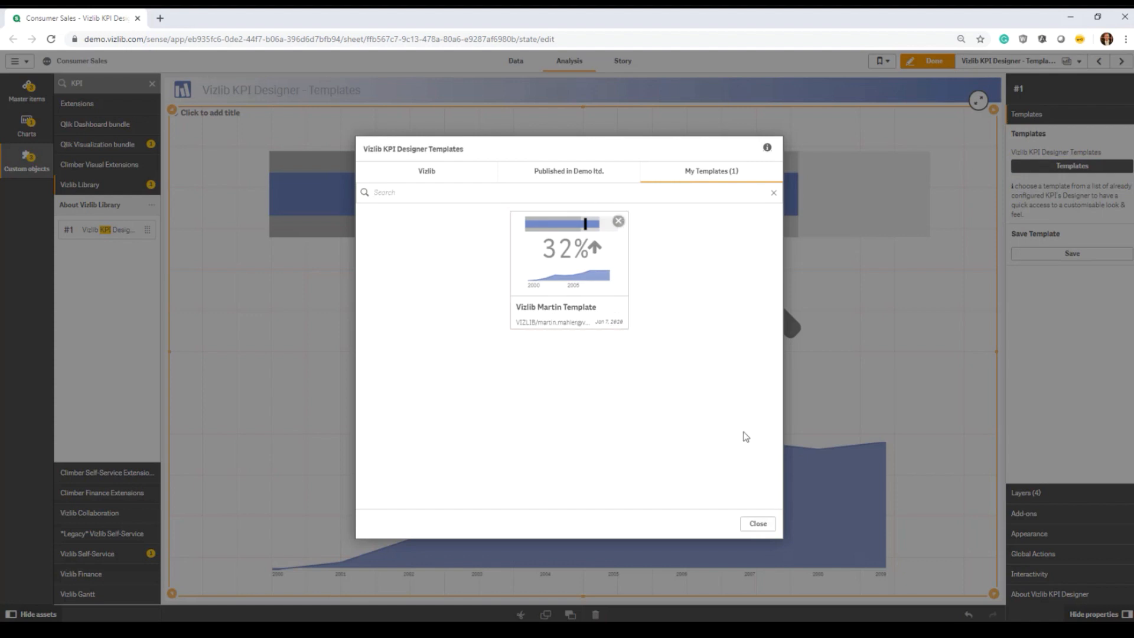
pyautogui.click(753, 524)
# Replace the existing KPI object on the sheet with a new, blank Vizlib KPI Designer
pyautogui.rightClick(909, 353)
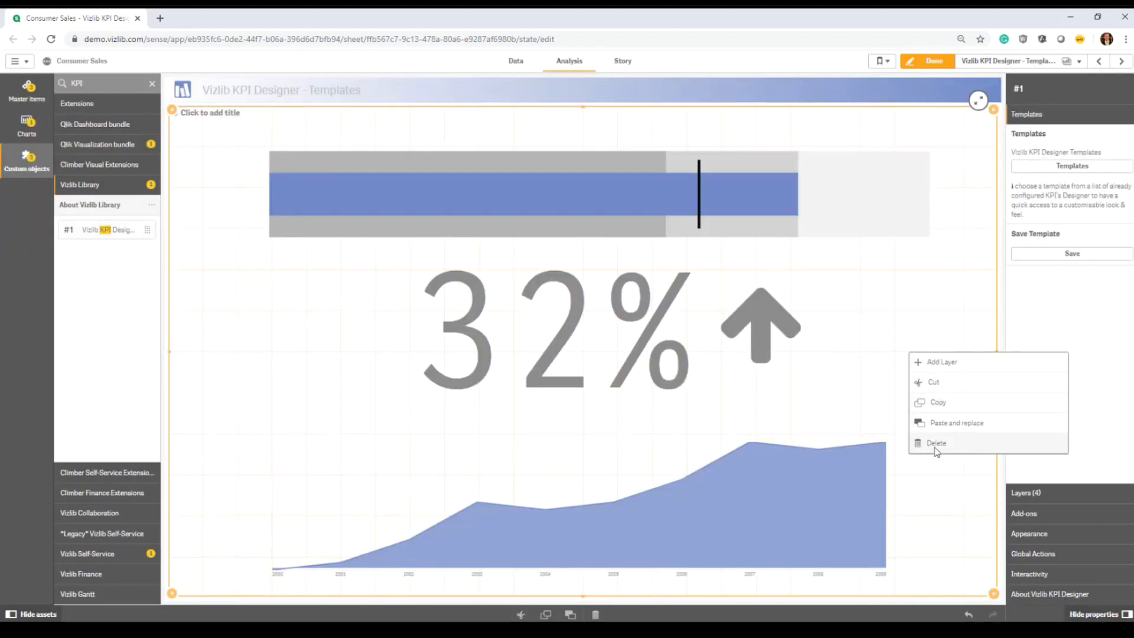
pyautogui.click(938, 446)
pyautogui.moveTo(93, 234); pyautogui.dragTo(598, 369)
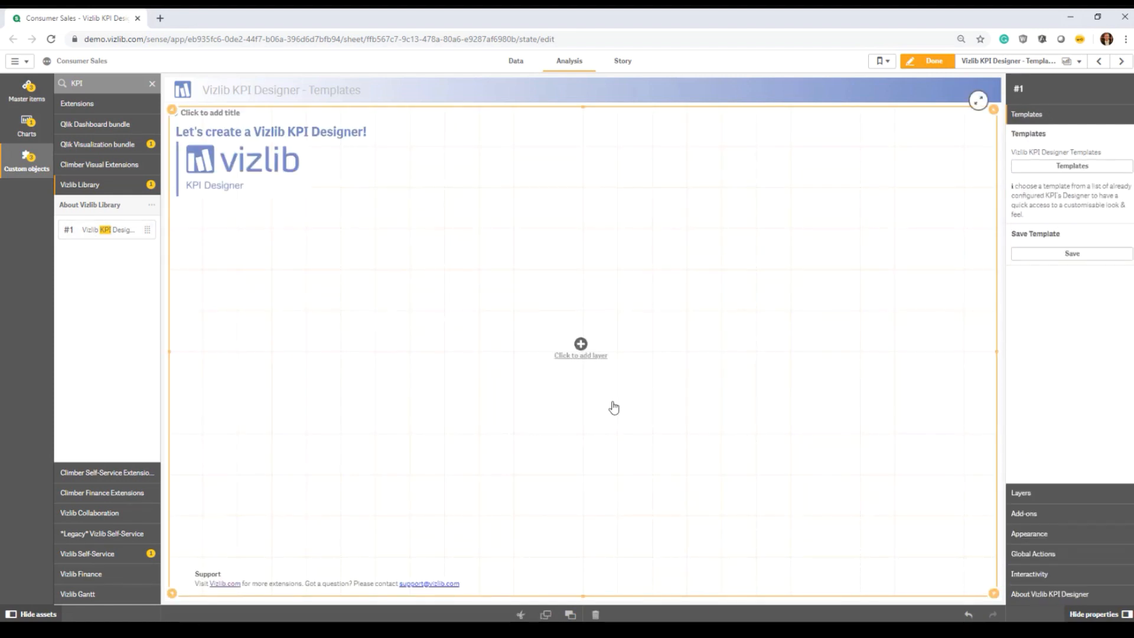
# Apply the saved personal template with the bullet chart, 32% figure and trend to the blank KPI Designer
pyautogui.click(1060, 169)
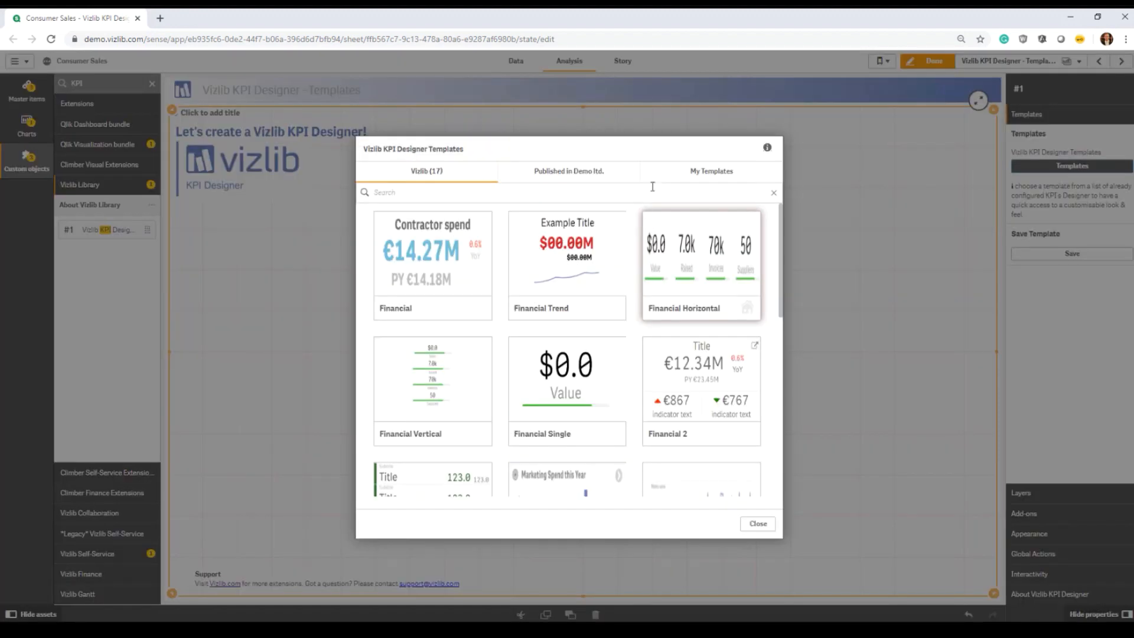
pyautogui.click(687, 177)
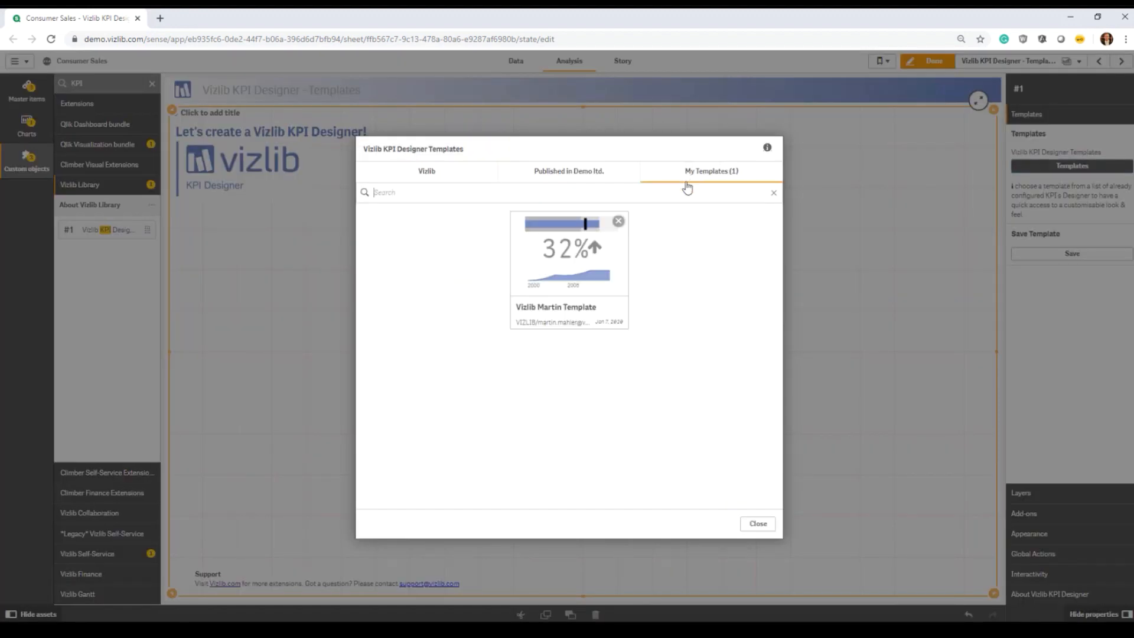
pyautogui.click(579, 271)
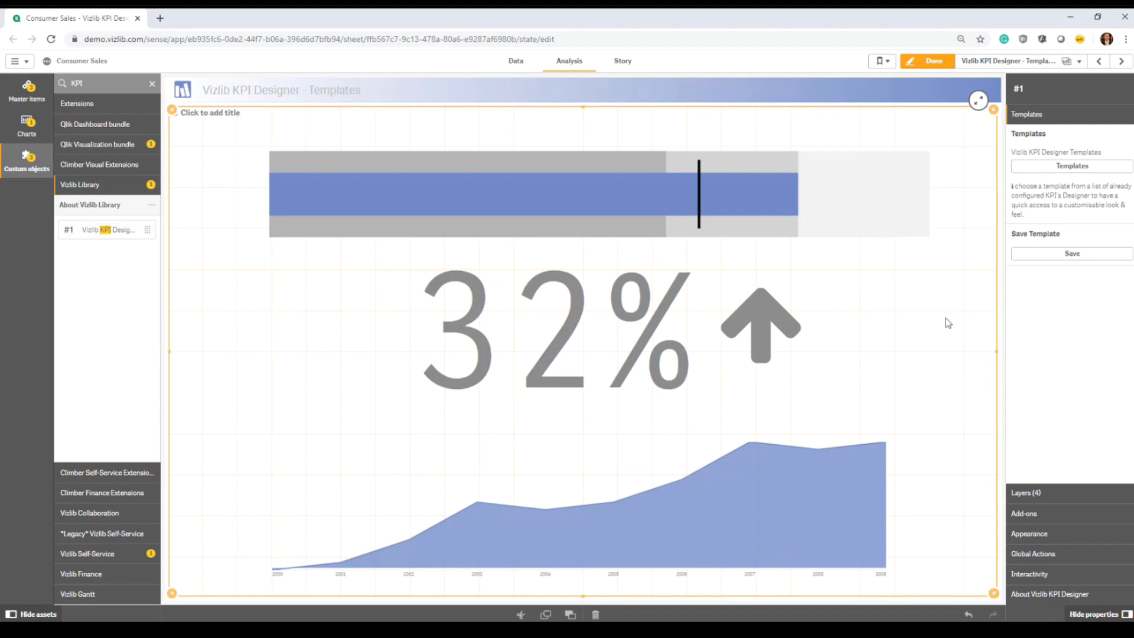